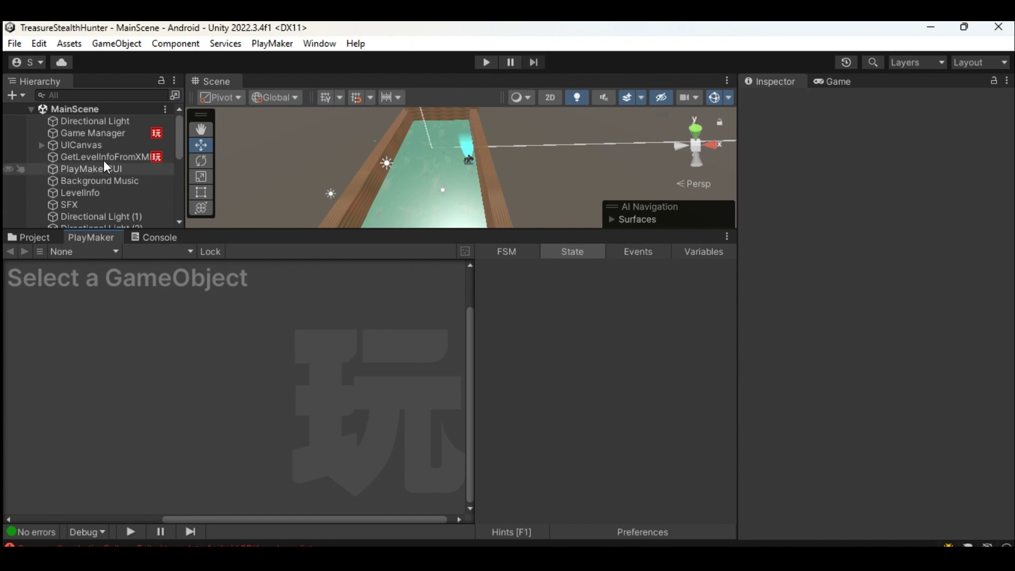
# Step: Open the Build Settings window from the File menu with Android selected
pyautogui.click(21, 44)
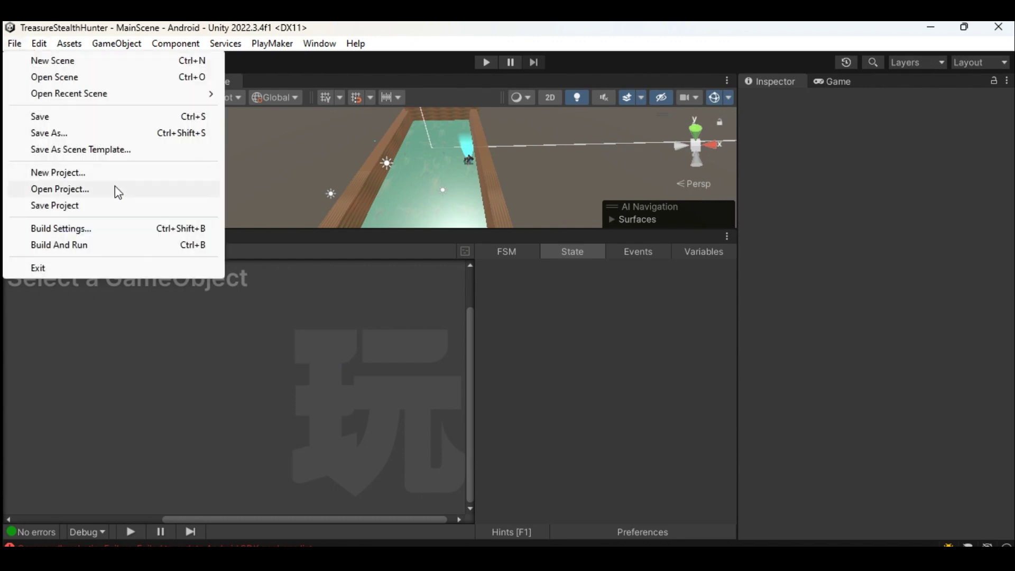
pyautogui.click(113, 228)
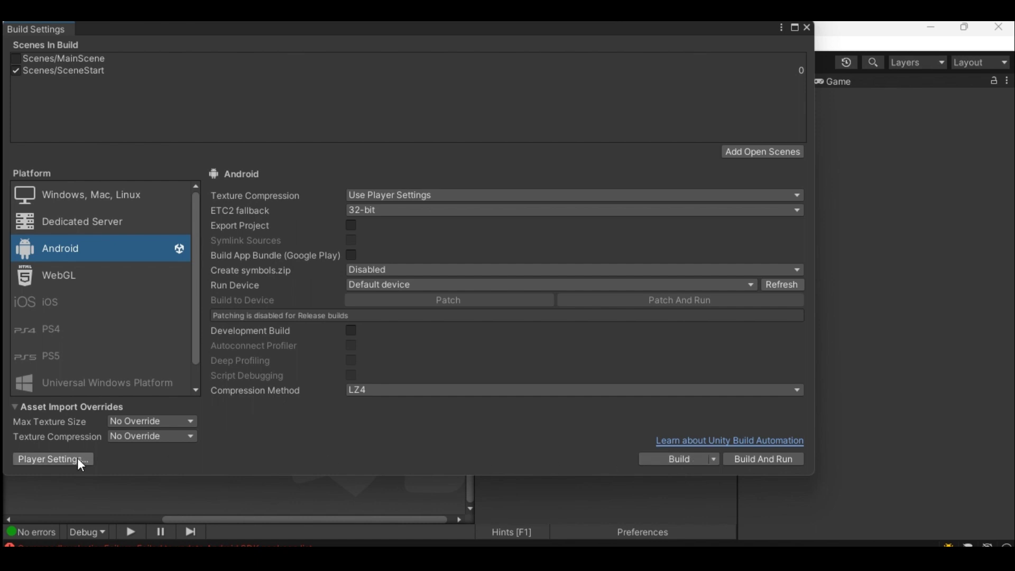
# Step: Open the Android Player settings and review Company Name, Product Name and Version 1.0.4
pyautogui.click(33, 459)
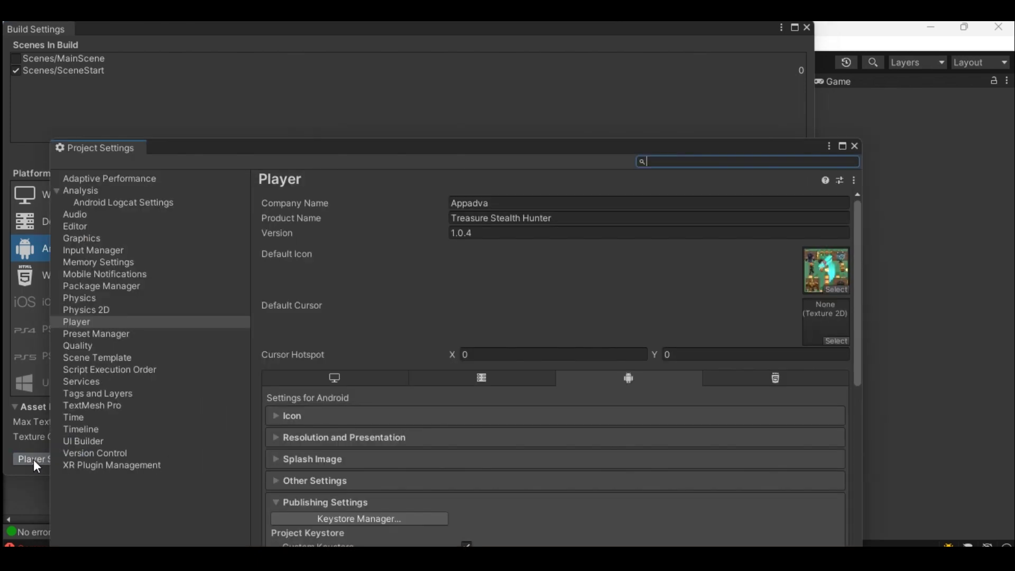
pyautogui.click(77, 323)
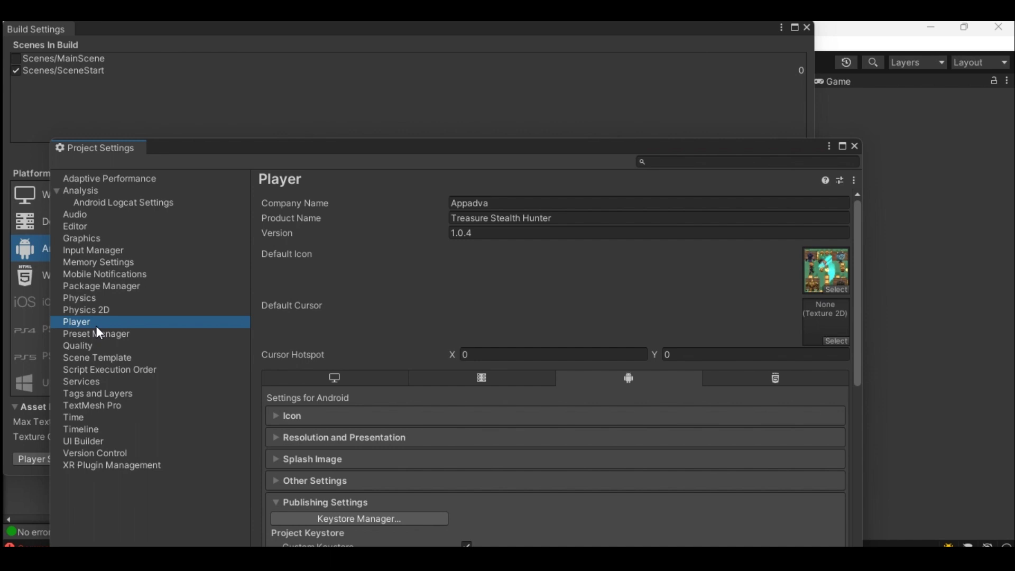
pyautogui.click(463, 204)
pyautogui.click(477, 219)
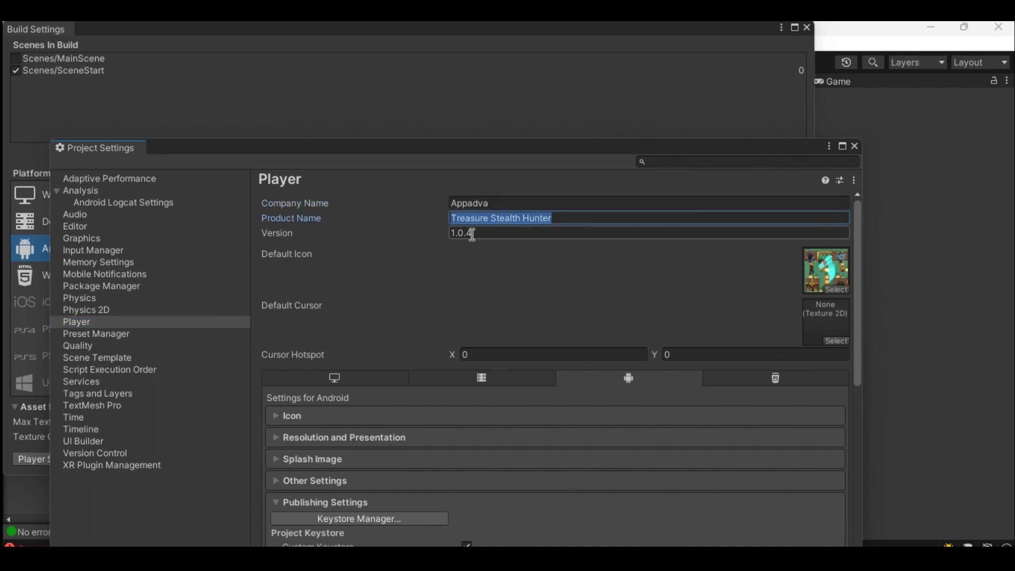
pyautogui.click(470, 233)
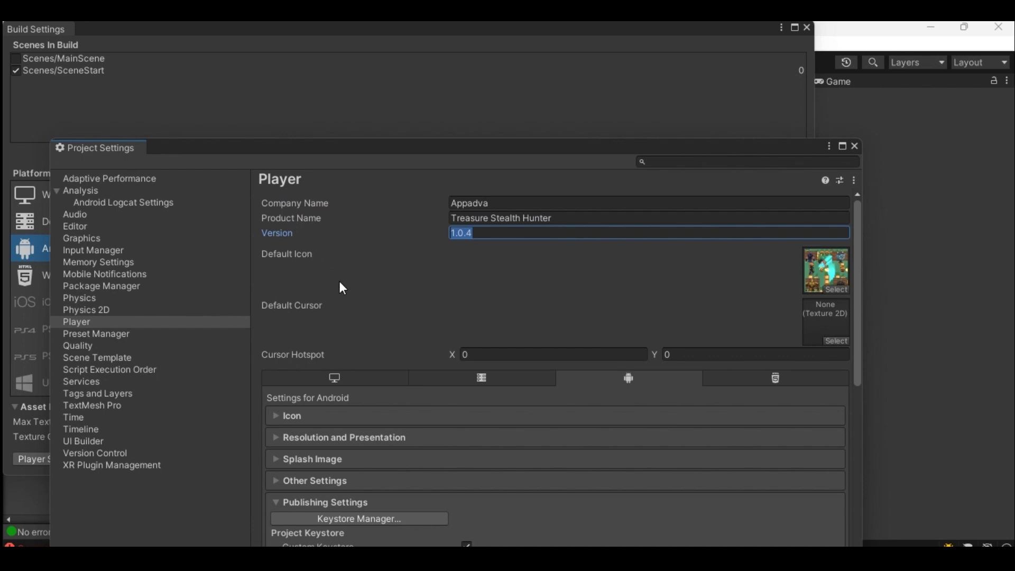
# Step: Expand Resolution and Presentation and keep Default Orientation on Auto Rotation
pyautogui.scroll(-3, 348, 296)
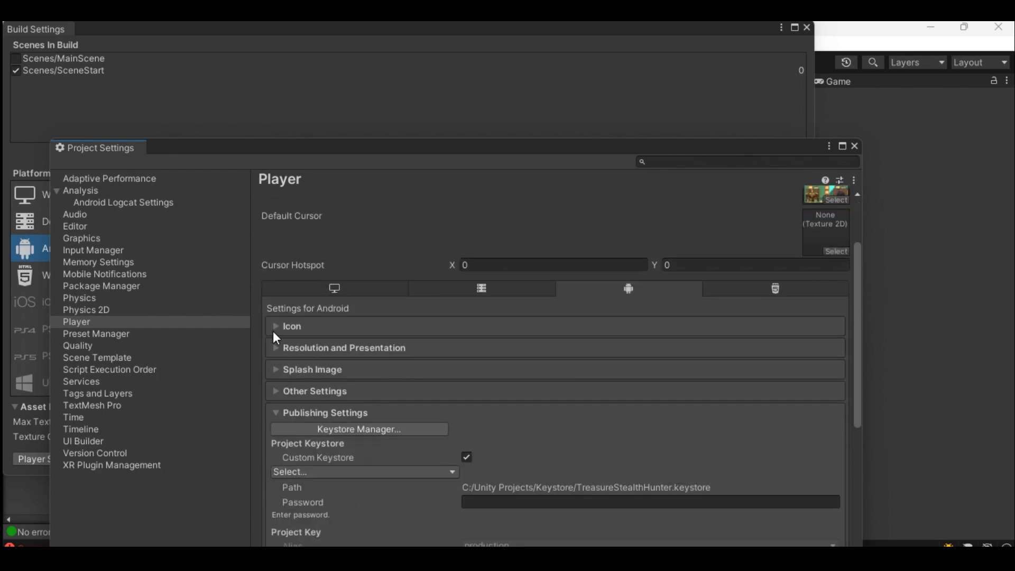
pyautogui.click(274, 348)
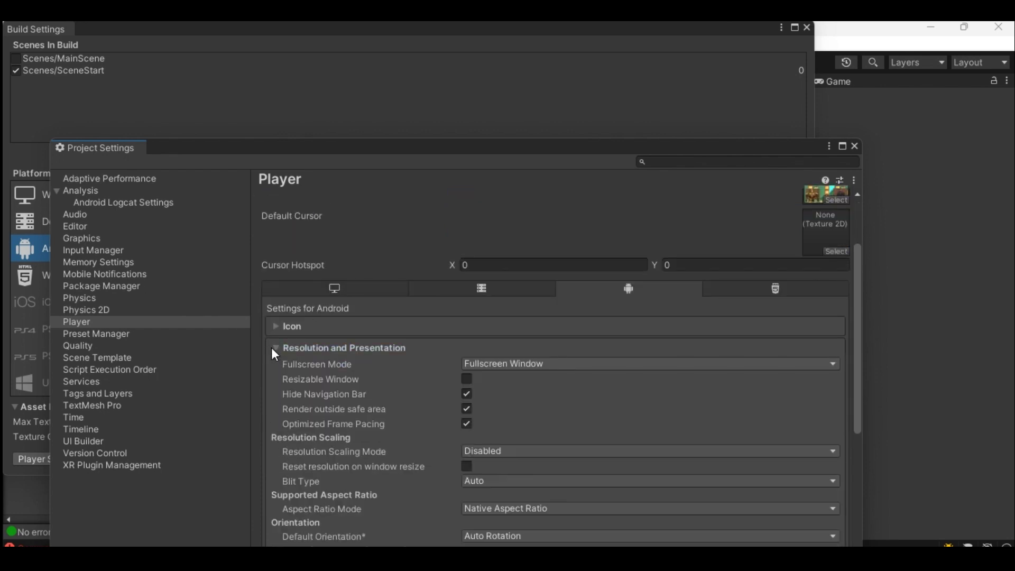
pyautogui.scroll(-4, 337, 385)
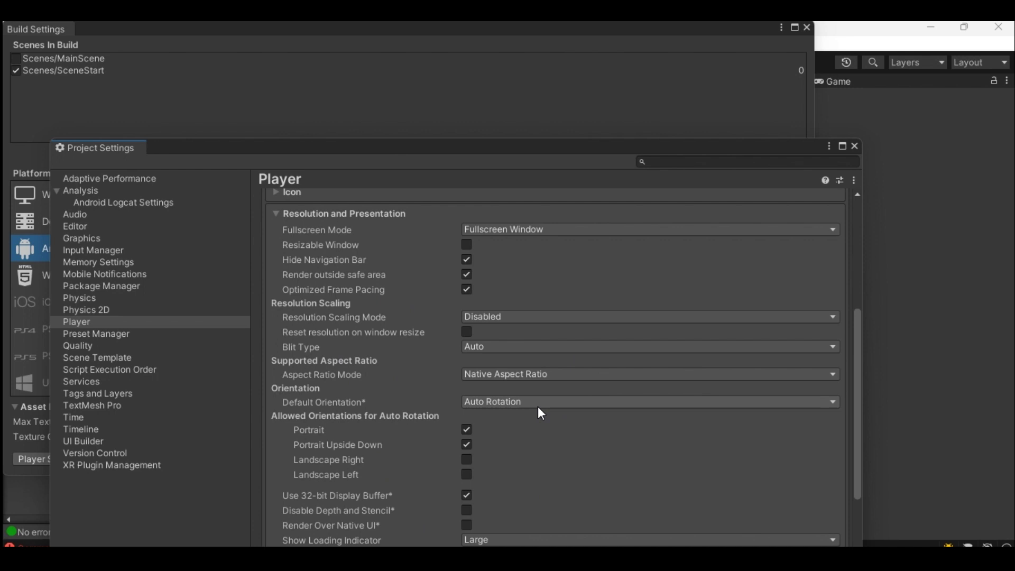
pyautogui.click(523, 401)
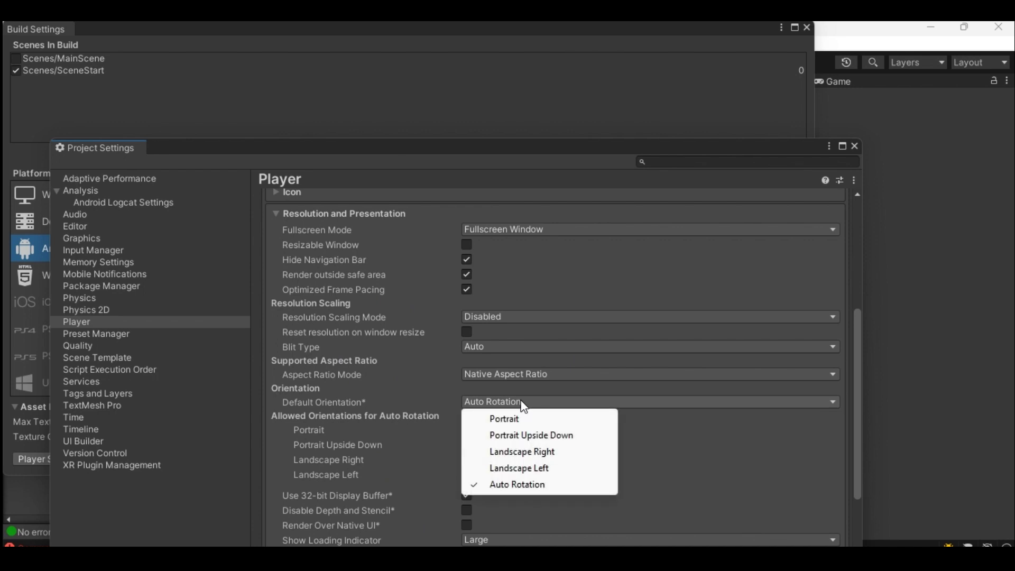
pyautogui.click(331, 401)
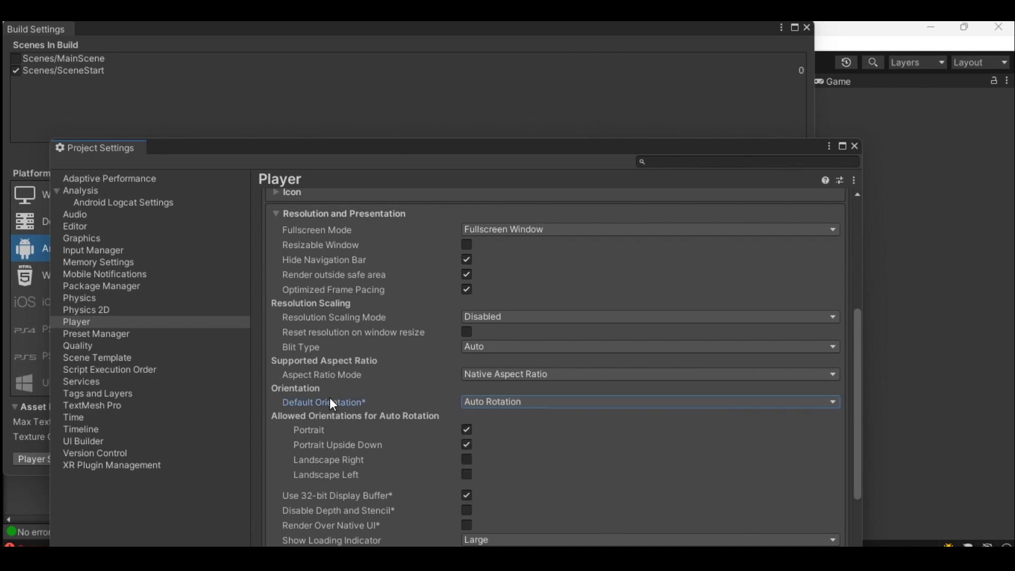
pyautogui.click(518, 403)
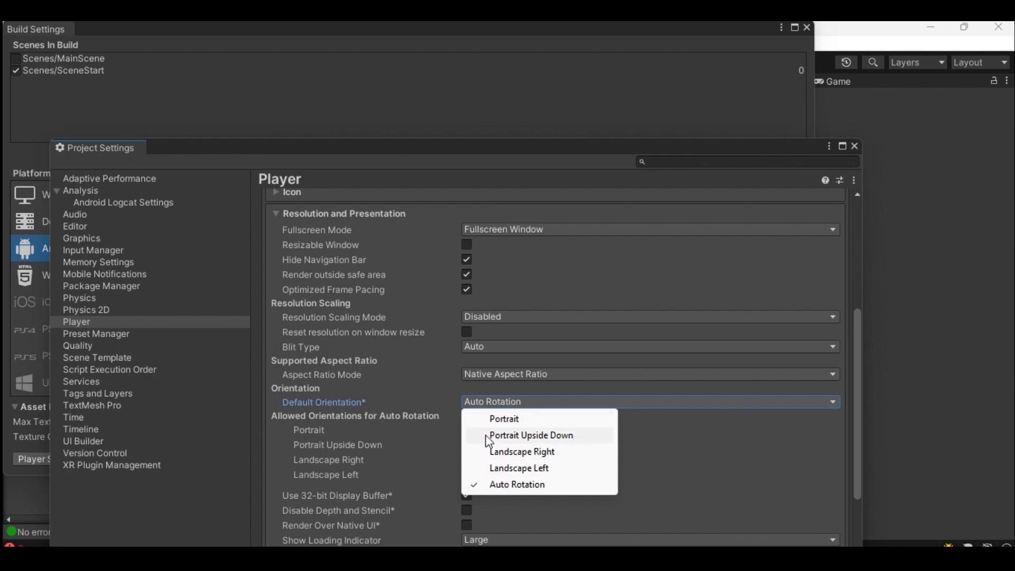
pyautogui.click(385, 427)
pyautogui.scroll(-3, 384, 427)
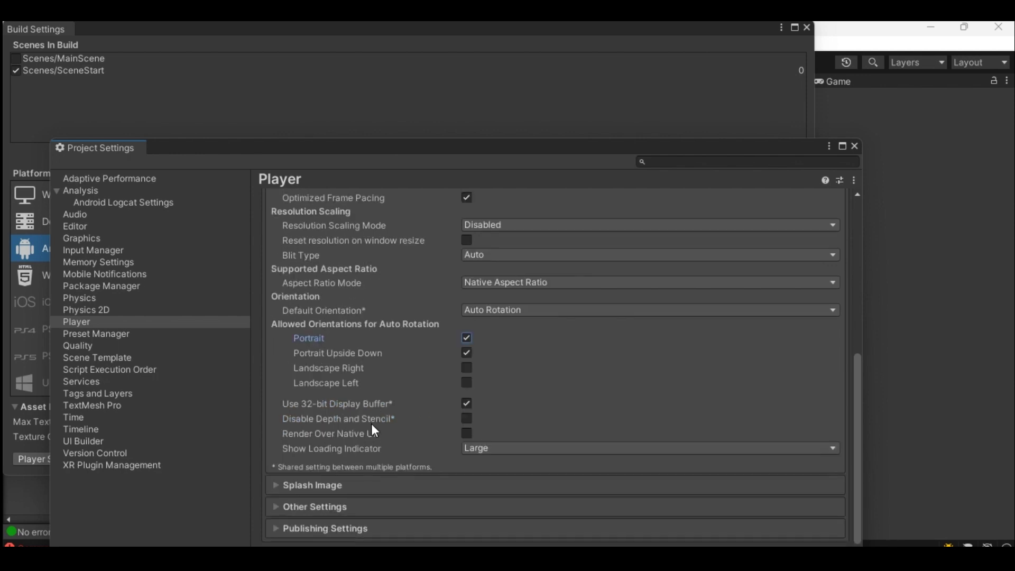
# Step: Expand Splash Image and Other Settings, then set the package name to com.Appadva.TreasureStealthHunter
pyautogui.click(277, 486)
pyautogui.scroll(-15, 444, 486)
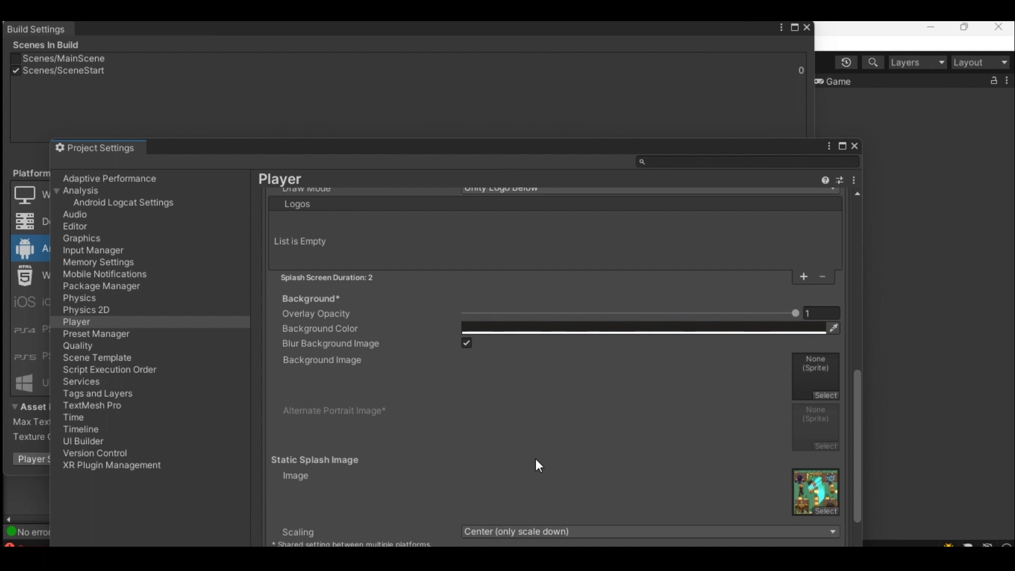
pyautogui.scroll(-2, 366, 433)
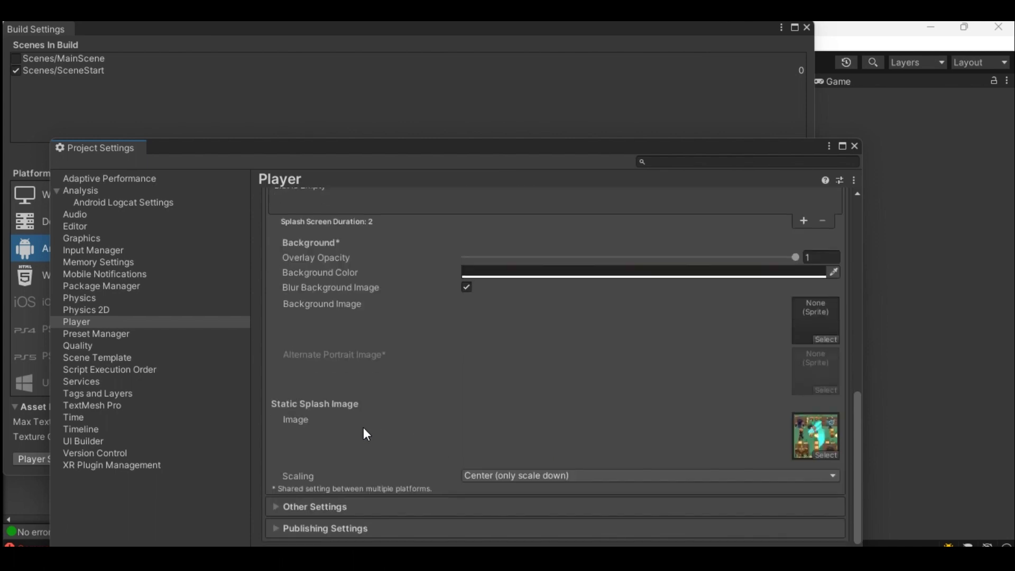
pyautogui.click(274, 508)
pyautogui.scroll(-10, 285, 509)
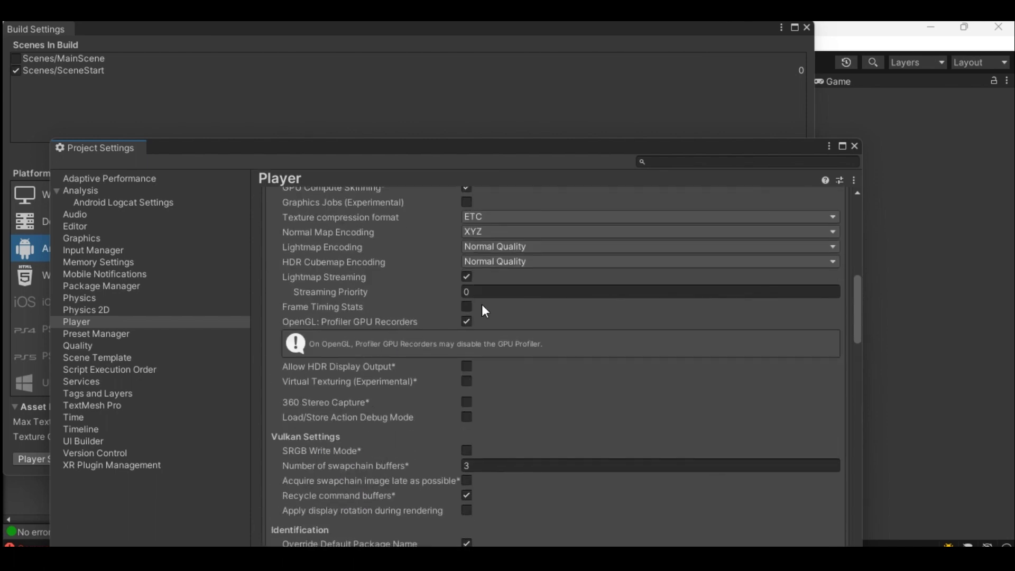
pyautogui.scroll(-6, 538, 338)
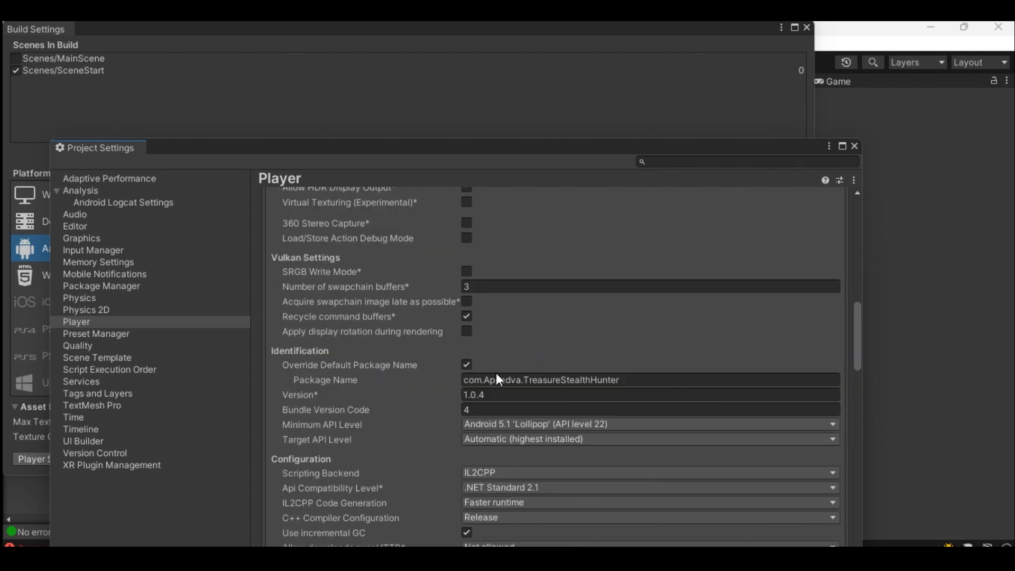
pyautogui.moveTo(498, 379); pyautogui.dragTo(625, 381)
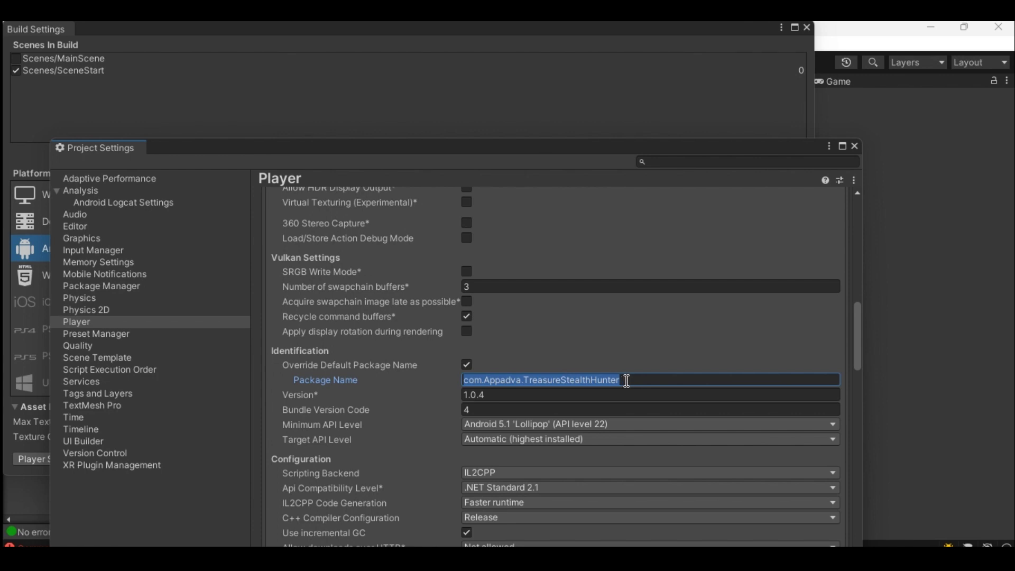
pyautogui.click(625, 380)
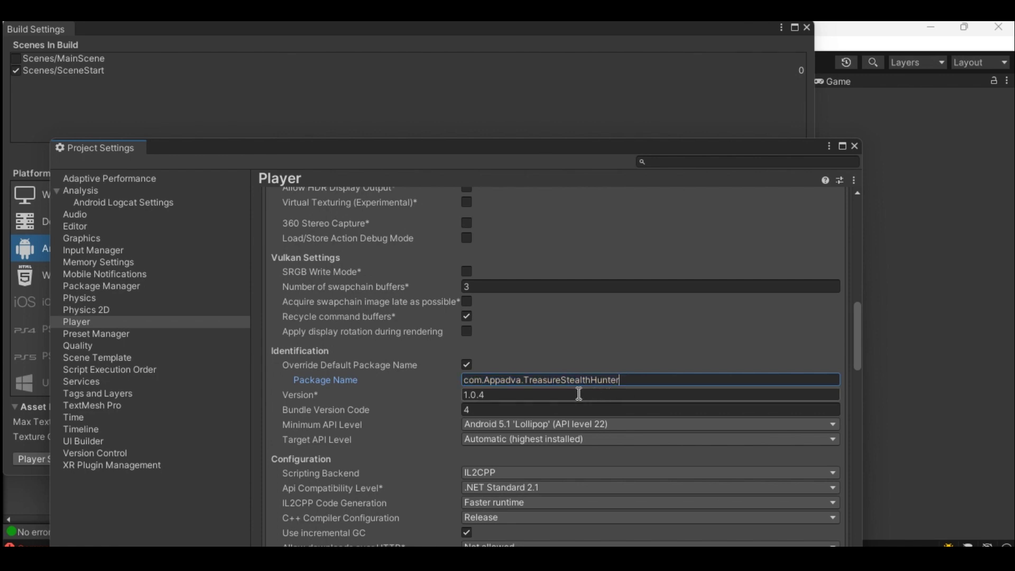
pyautogui.click(317, 395)
pyautogui.click(505, 395)
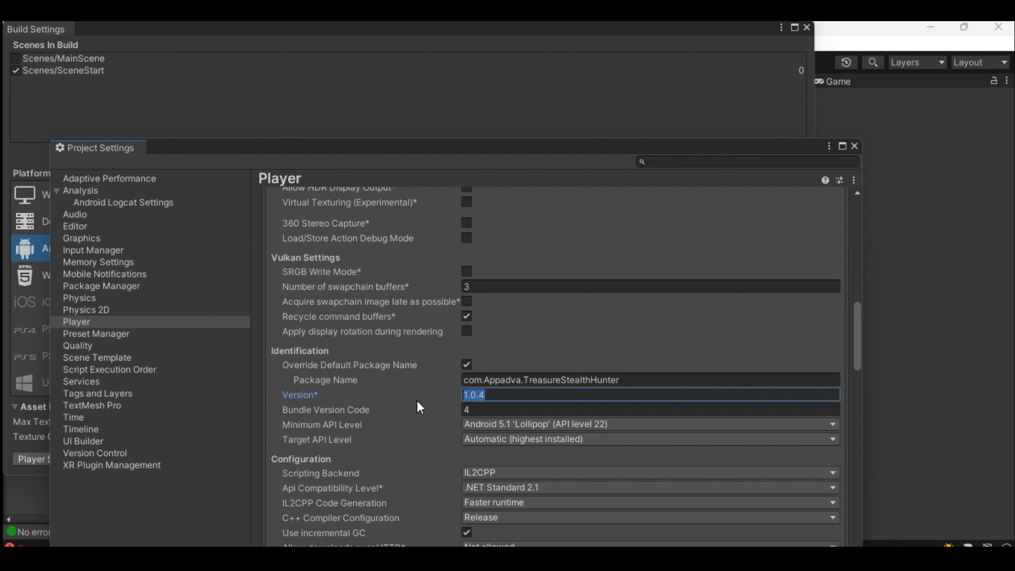
pyautogui.click(332, 405)
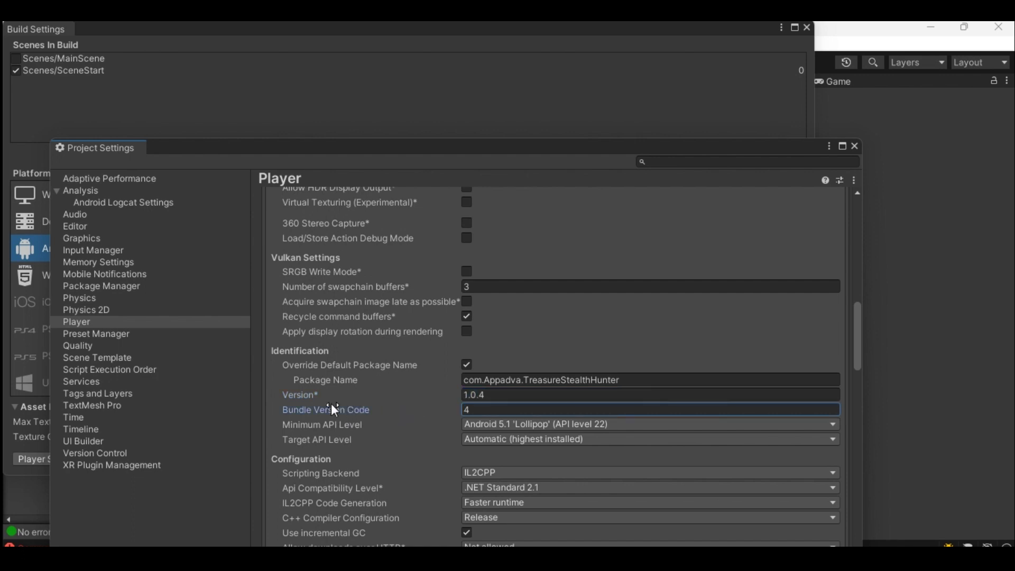
pyautogui.click(485, 408)
# Step: Check the minimum and target API levels, keep IL2CPP as scripting backend, and scroll to Publishing Settings
pyautogui.click(342, 426)
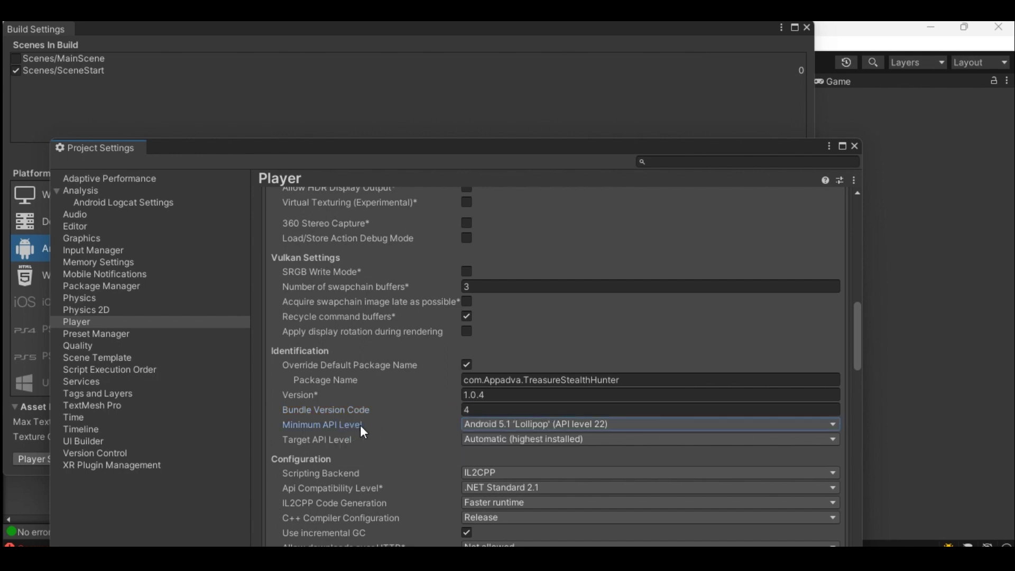
pyautogui.click(350, 440)
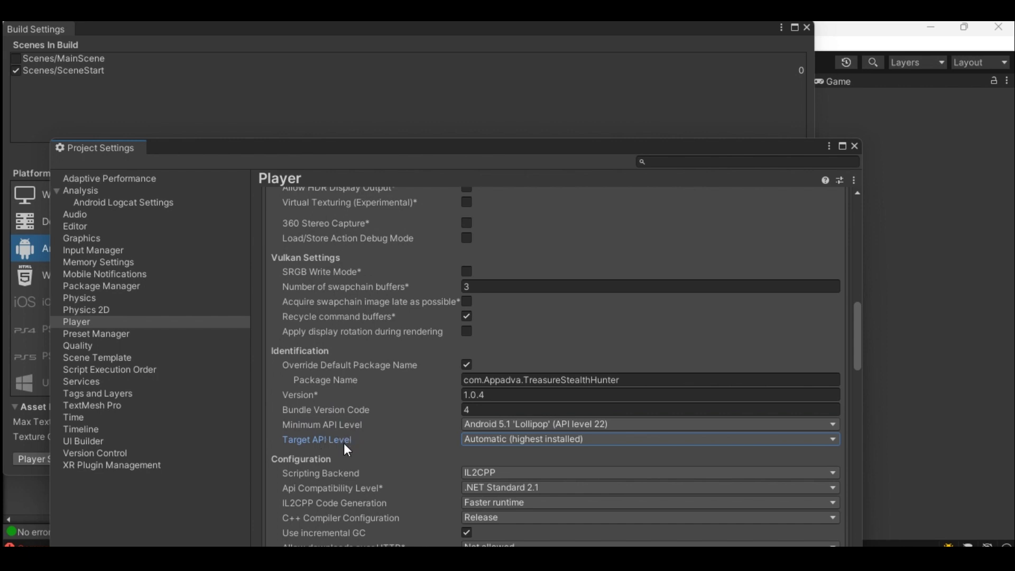
pyautogui.click(332, 481)
pyautogui.click(493, 472)
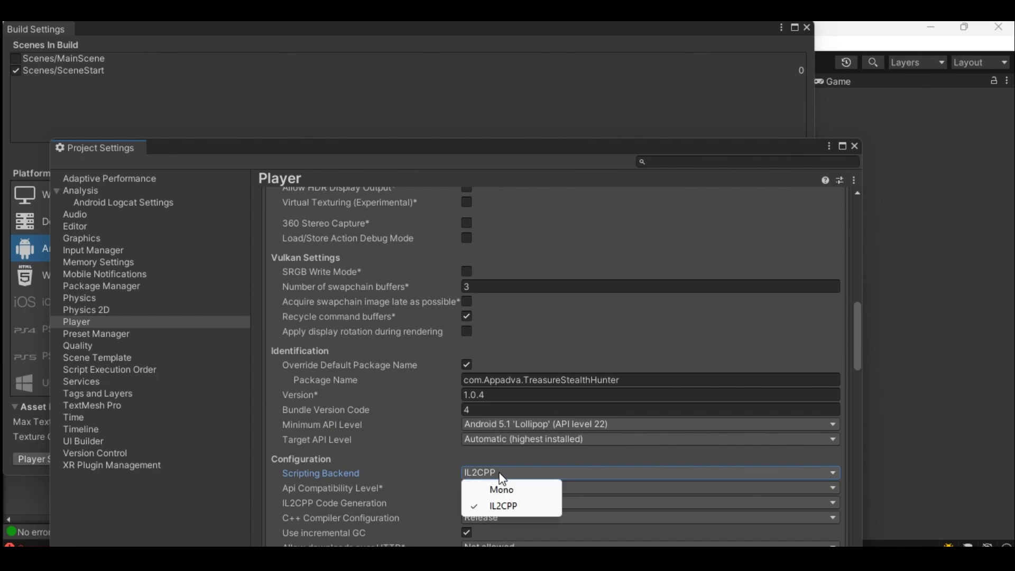
pyautogui.click(392, 483)
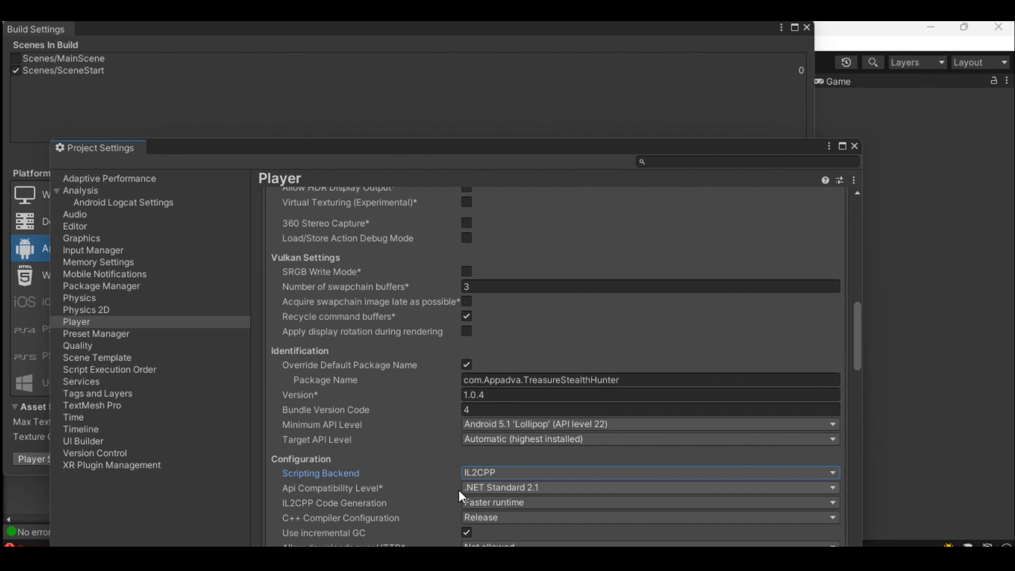
pyautogui.scroll(-3, 439, 487)
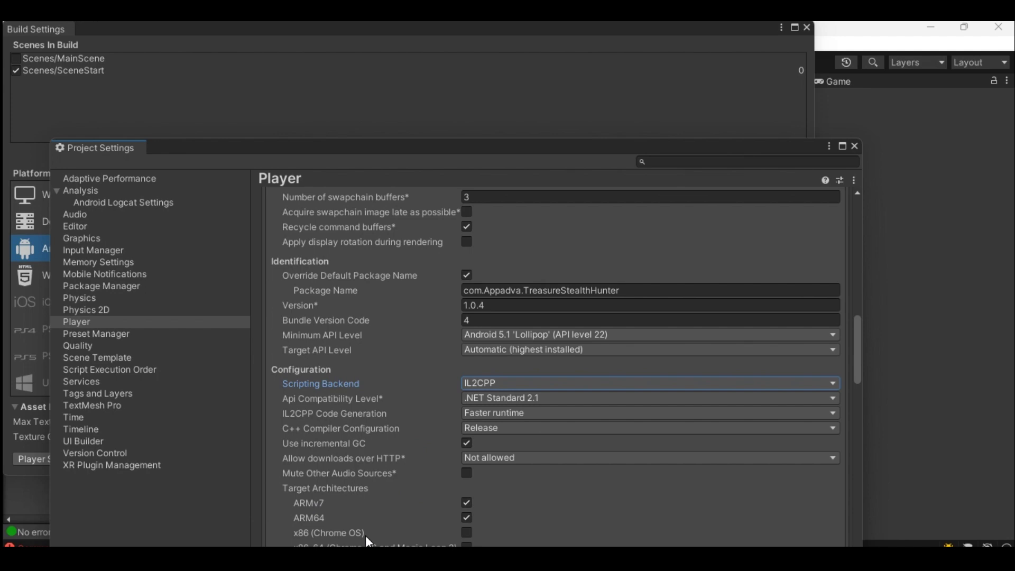
pyautogui.scroll(-15, 382, 500)
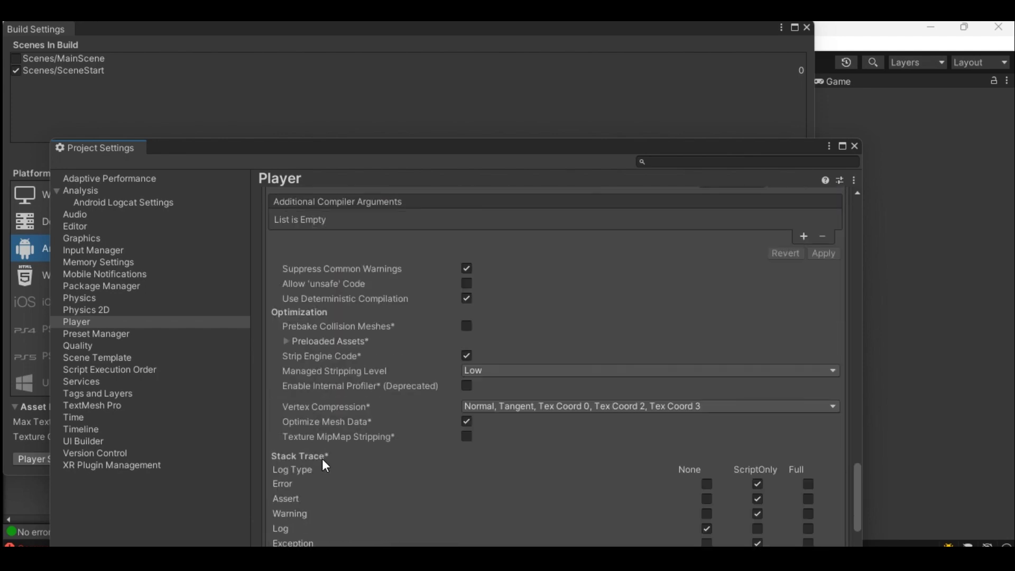
pyautogui.scroll(-3, 328, 466)
pyautogui.click(274, 528)
pyautogui.scroll(-12, 276, 526)
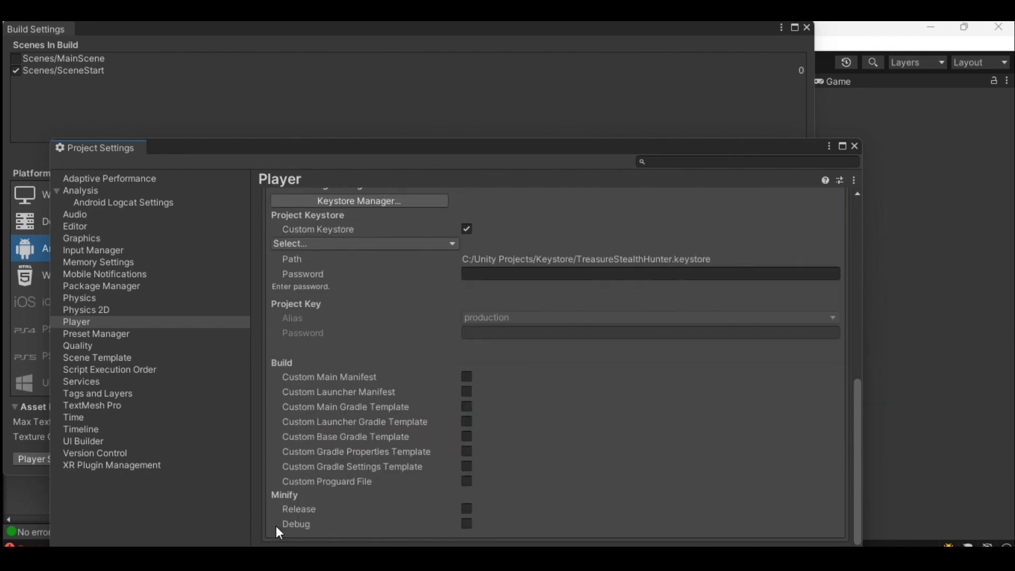
pyautogui.scroll(3, 428, 255)
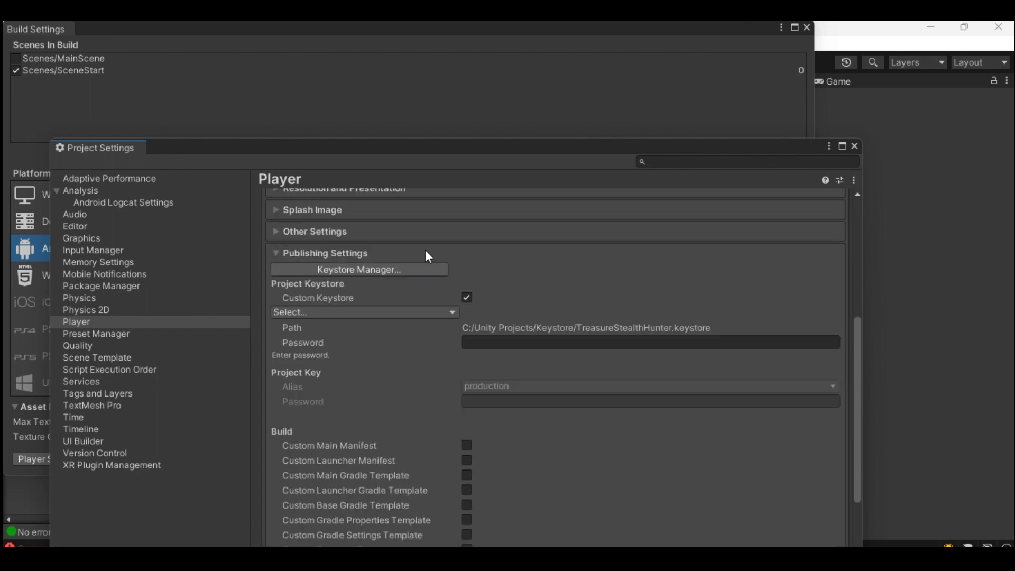
pyautogui.click(354, 269)
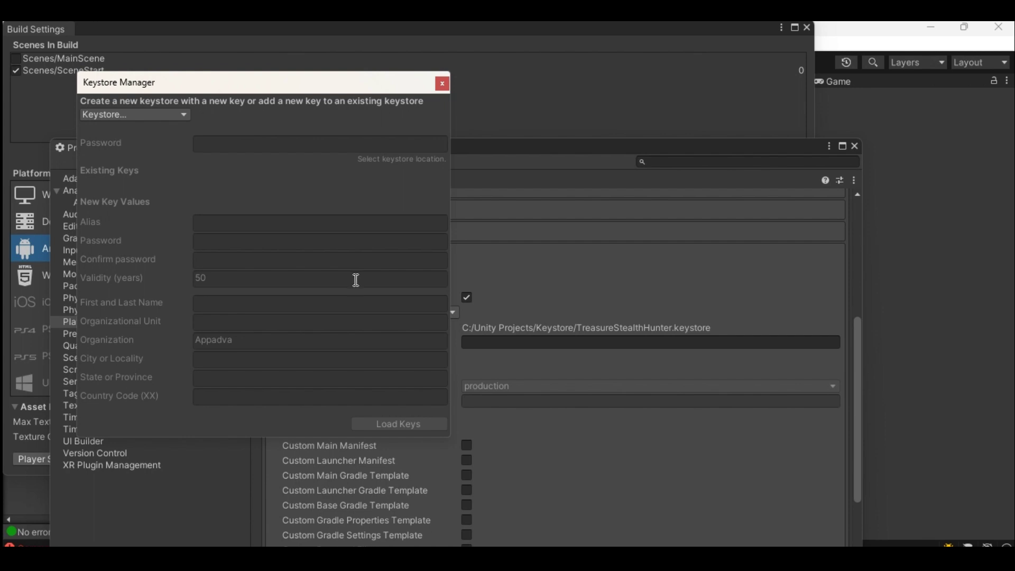
pyautogui.click(440, 83)
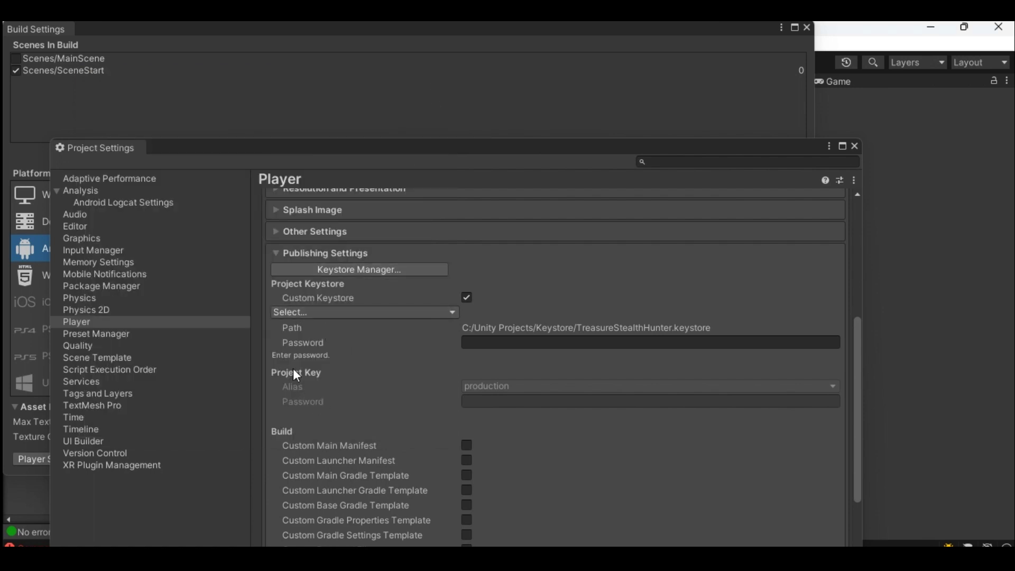
pyautogui.click(282, 329)
pyautogui.rightClick(559, 330)
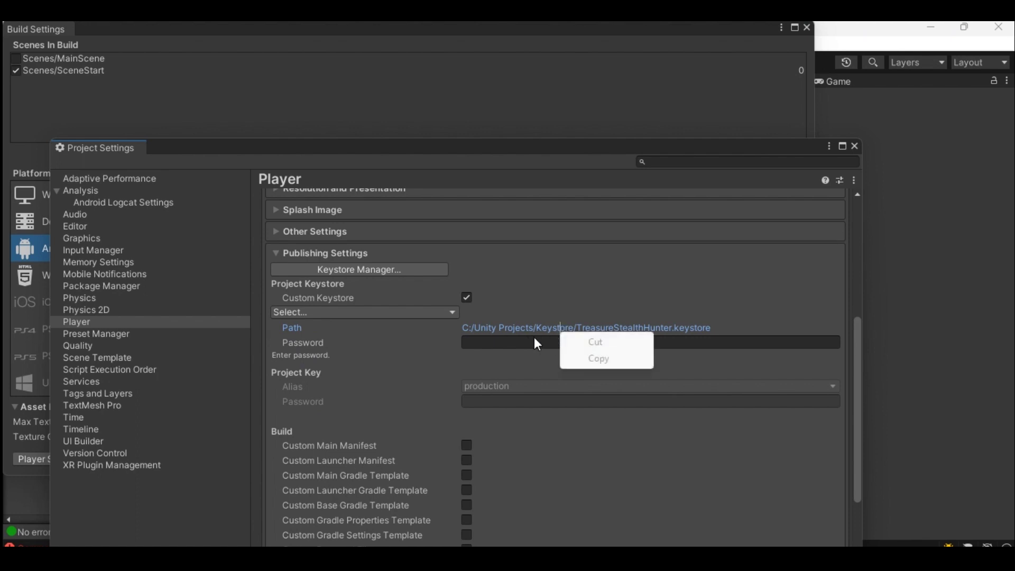
pyautogui.click(537, 344)
pyautogui.doubleClick(512, 328)
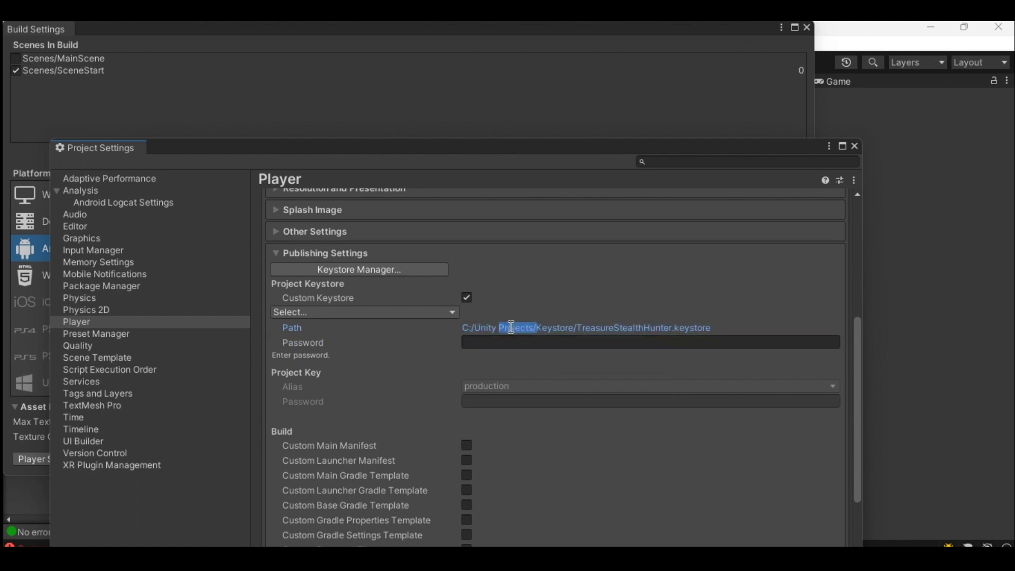
pyautogui.click(465, 328)
# Step: Close Project Settings and leave Build App Bundle (Google Play) unchecked in Build Settings
pyautogui.click(854, 147)
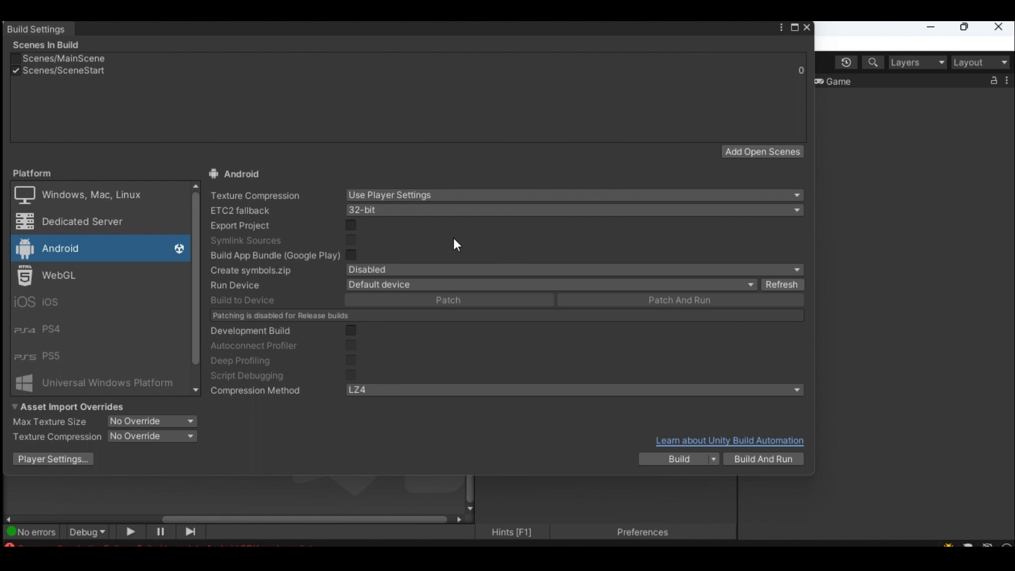
pyautogui.click(236, 251)
# Step: Start the Android build and show the full TreasureStealthHunter destination path in the save dialog
pyautogui.click(681, 461)
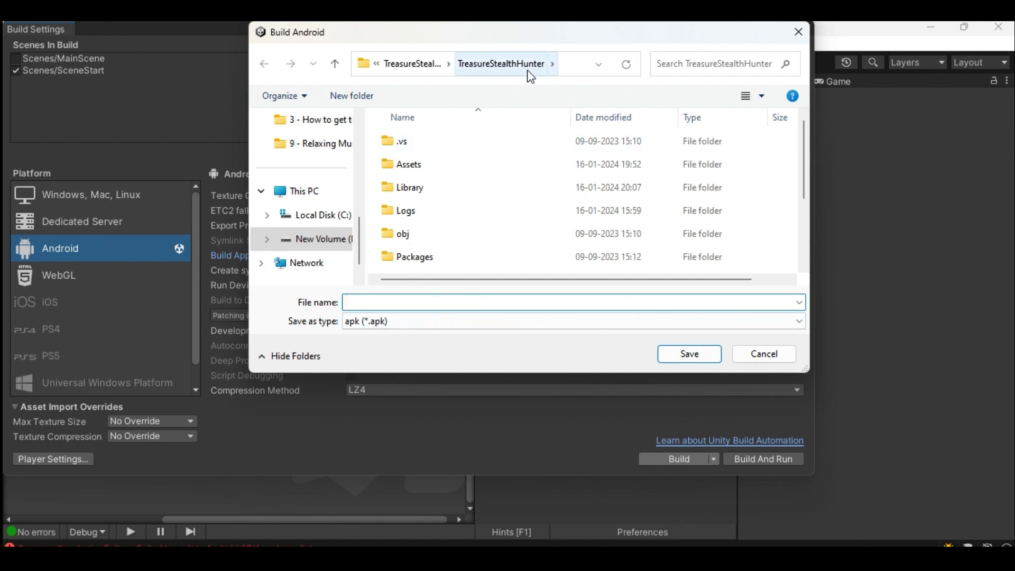
pyautogui.click(571, 61)
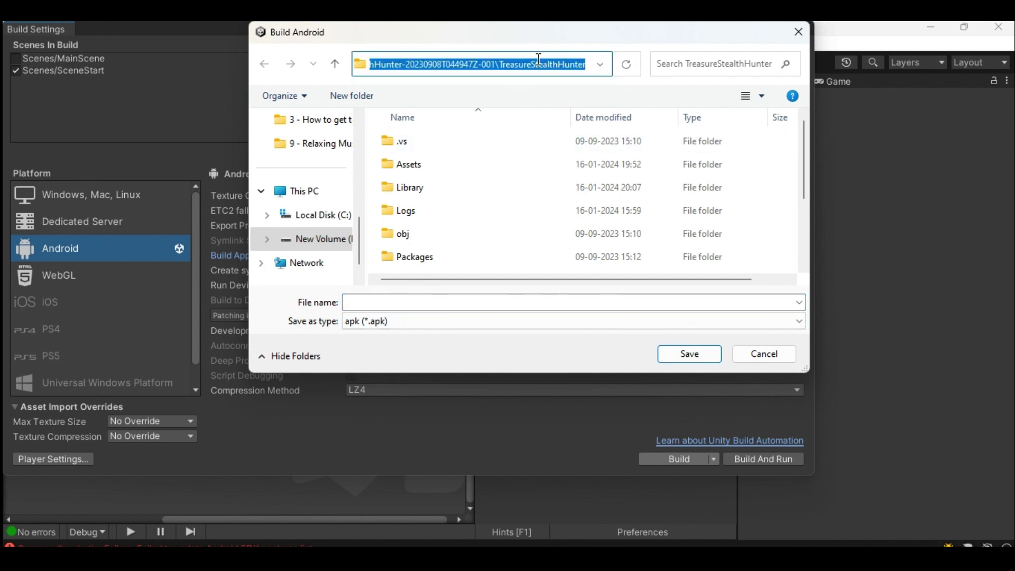